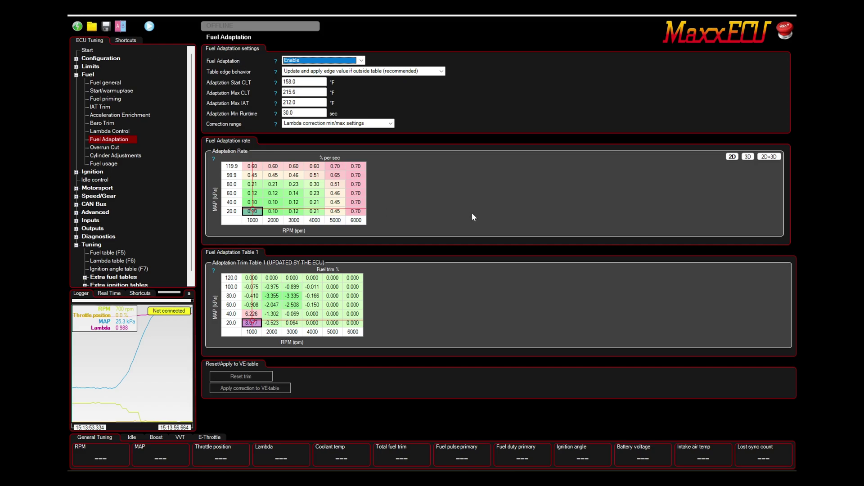
Keep fuel adaptation enabled, then check the VE fuel table and return to the lambda target table.
left_click(361, 60)
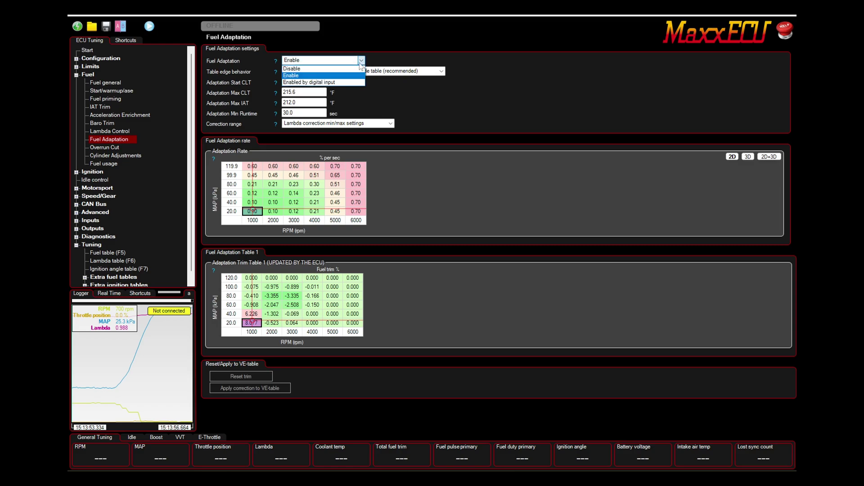
left_click(319, 76)
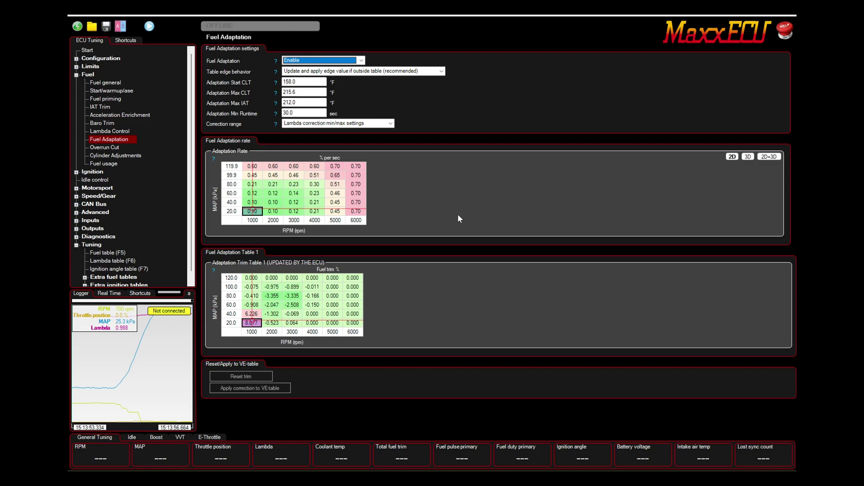
left_click(119, 262)
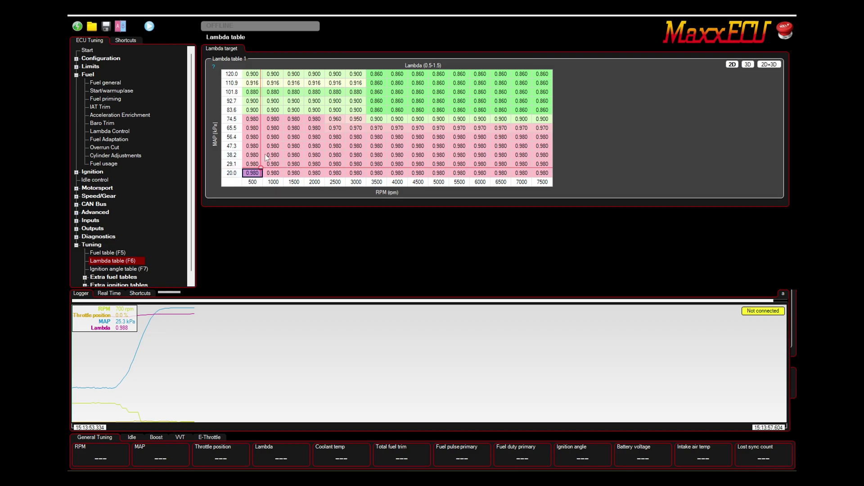
left_click(103, 254)
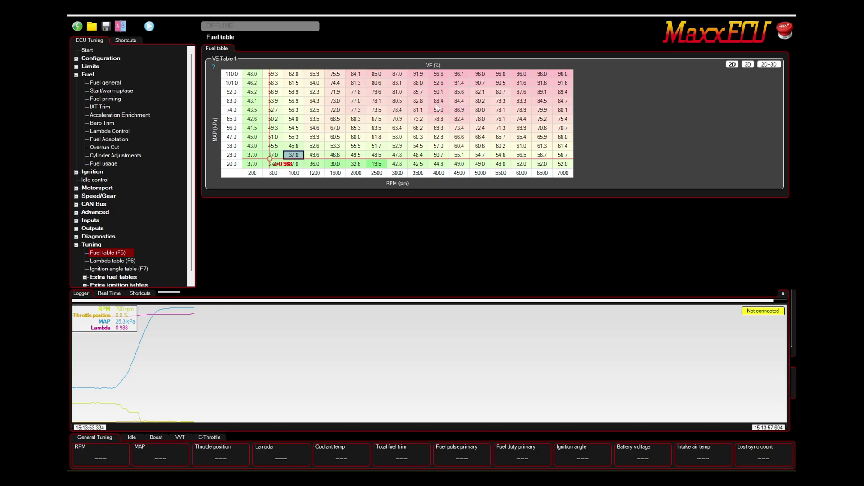
left_click(120, 260)
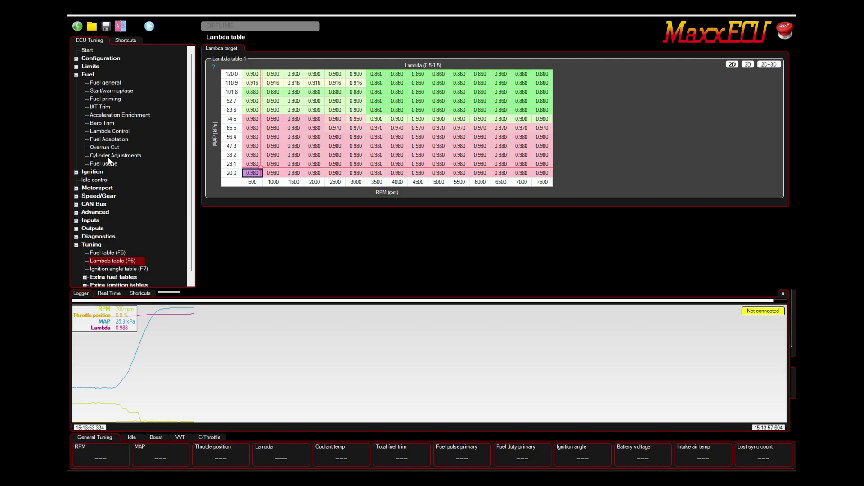
Review the Lambda Control settings, the VE fuel table and the lambda target table.
left_click(113, 131)
scroll(471, 187, "down", 1)
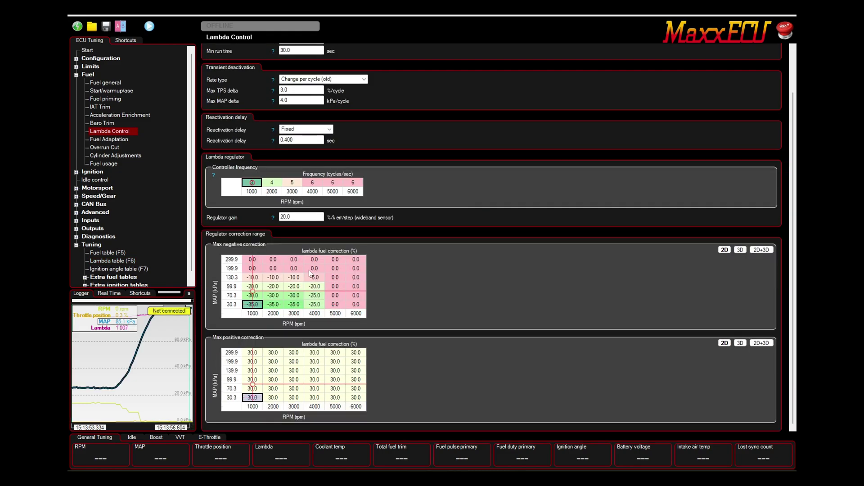
scroll(430, 285, "up", 1)
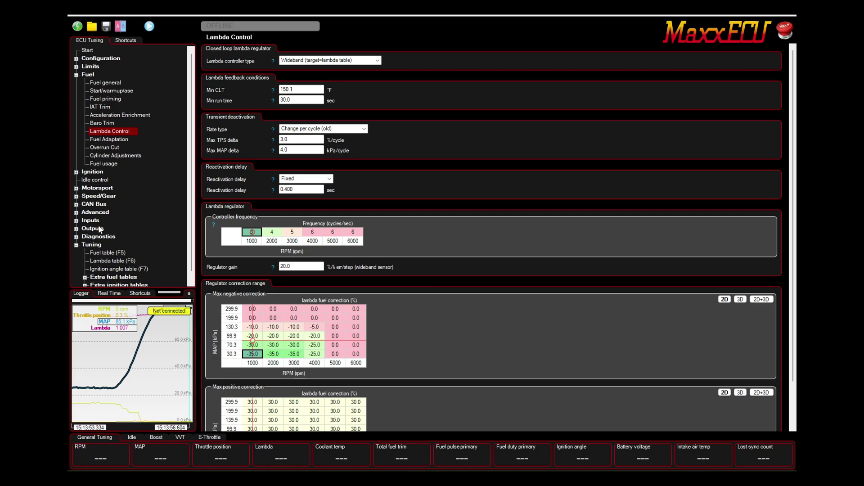
left_click(102, 254)
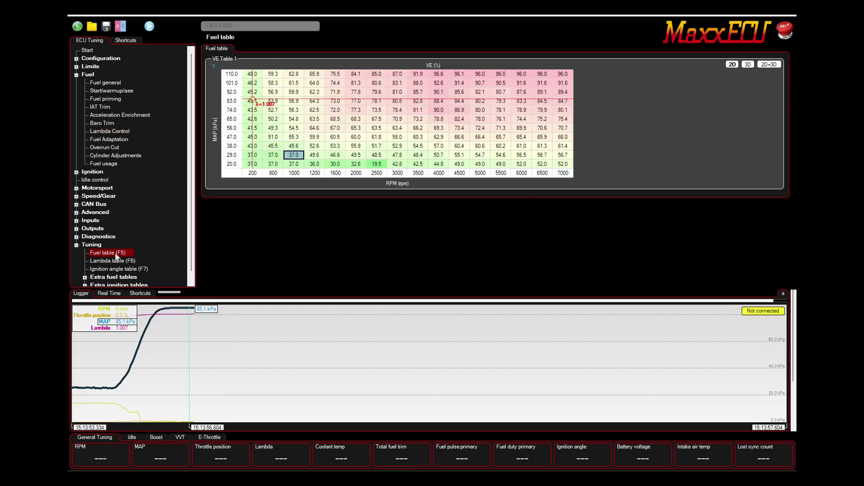
left_click(116, 260)
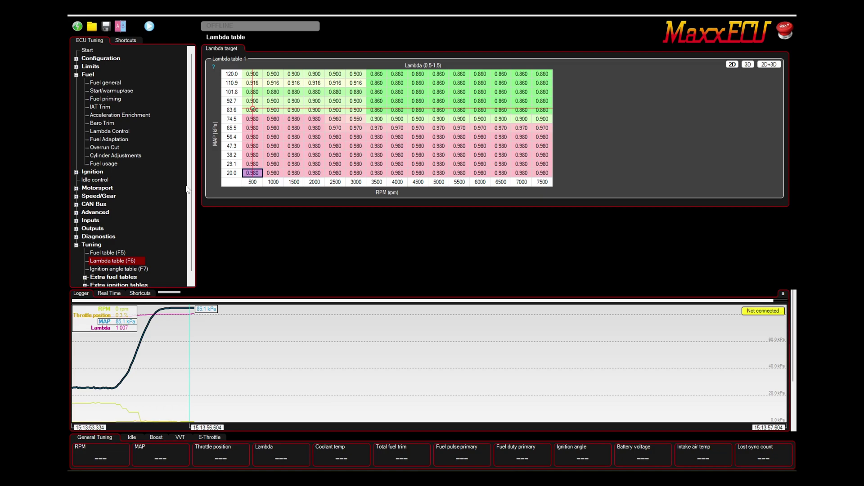
Review the Fuel Adaptation trim values, then show the VE fuel table.
left_click(111, 140)
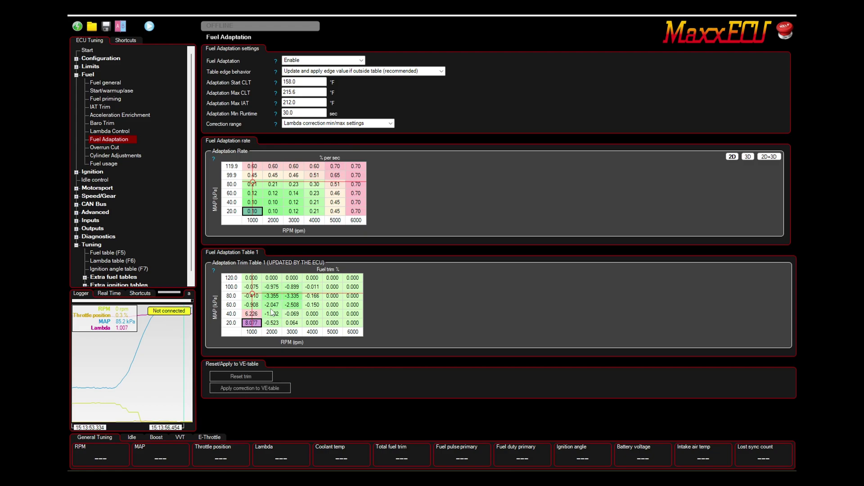
left_click(113, 253)
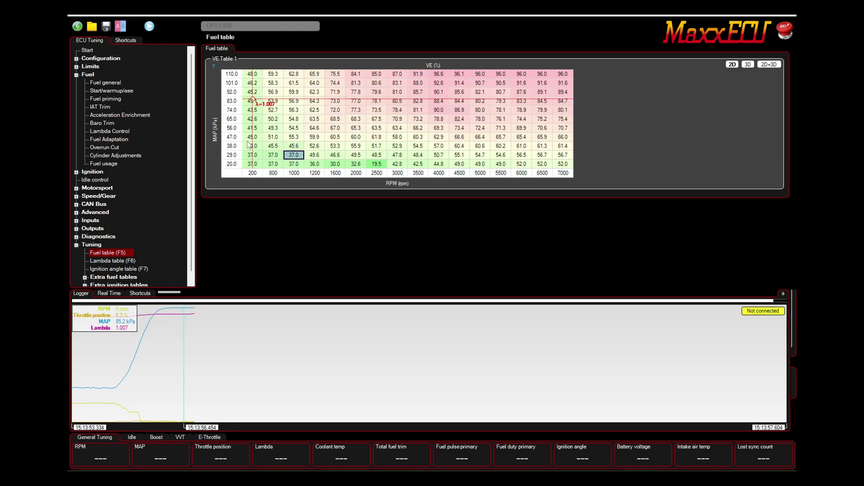
Go online and read MaxxECU's settings into MTune on the Lambda Control page.
left_click(116, 132)
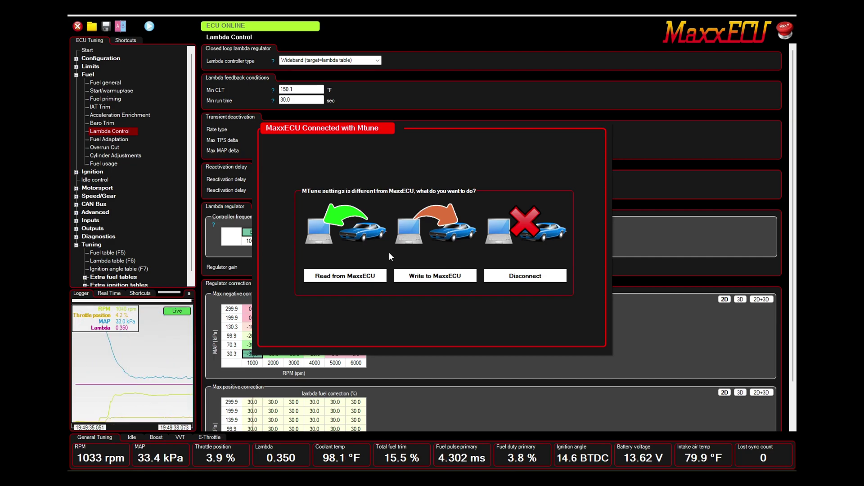
left_click(345, 276)
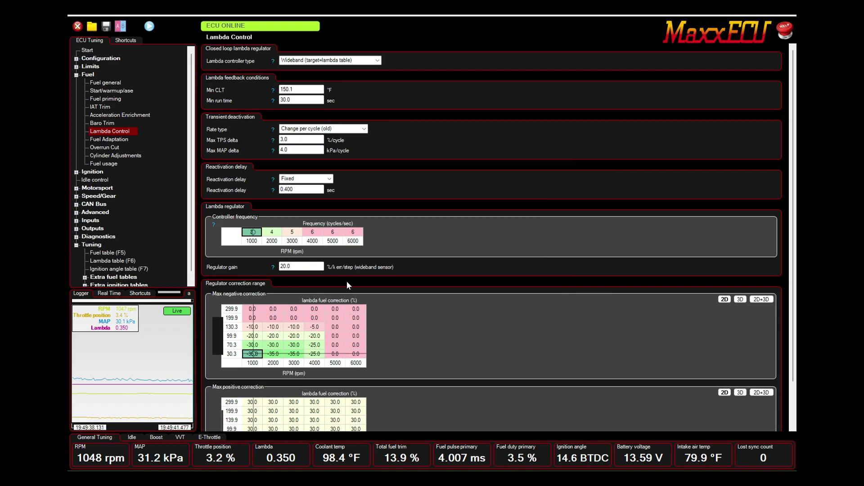
scroll(447, 333, "down", 2)
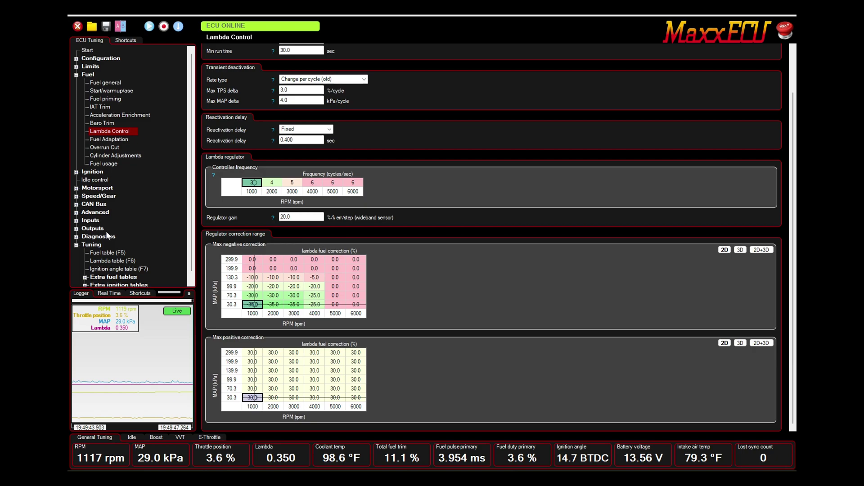
left_click(109, 139)
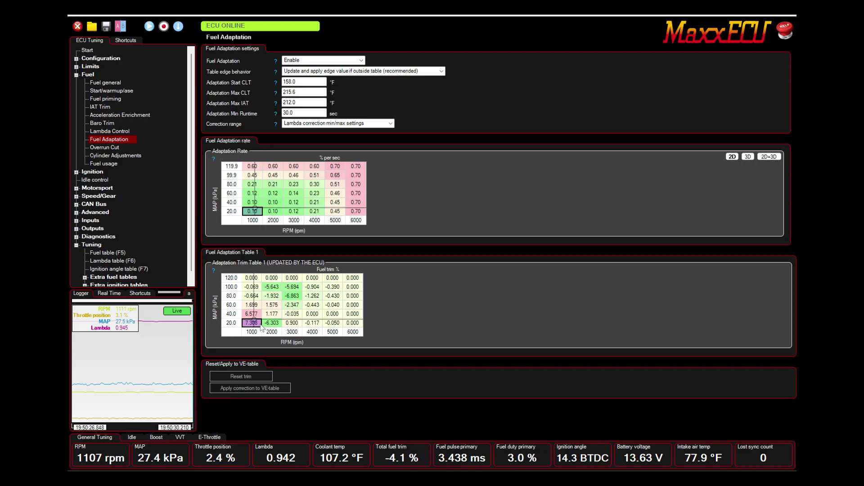
Check the lambda target table, then show the VE fuel table spanning 19.5 to 96.0%.
left_click(112, 262)
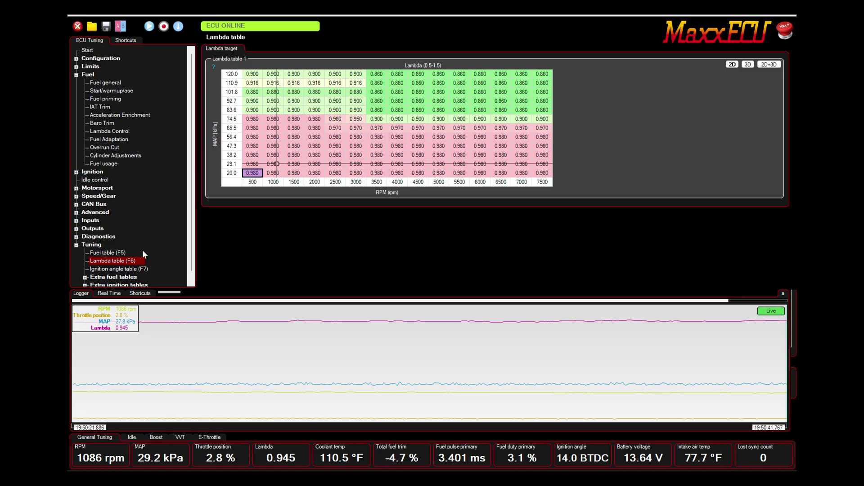
key("F5")
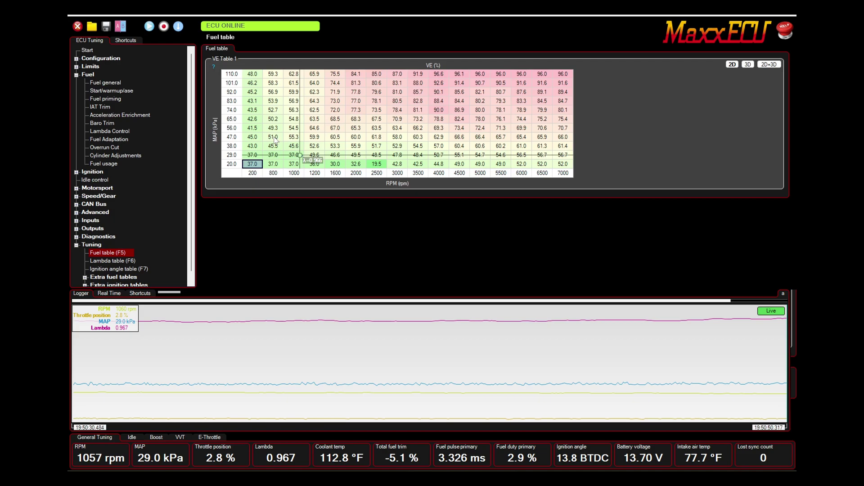
Apply the fuel adaptation corrections to the VE table and zero the trims.
left_click(113, 140)
left_click(283, 388)
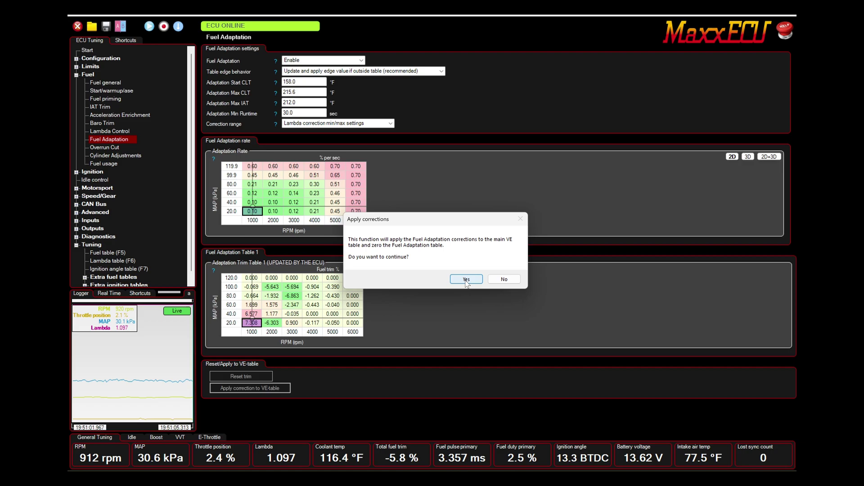
left_click(466, 280)
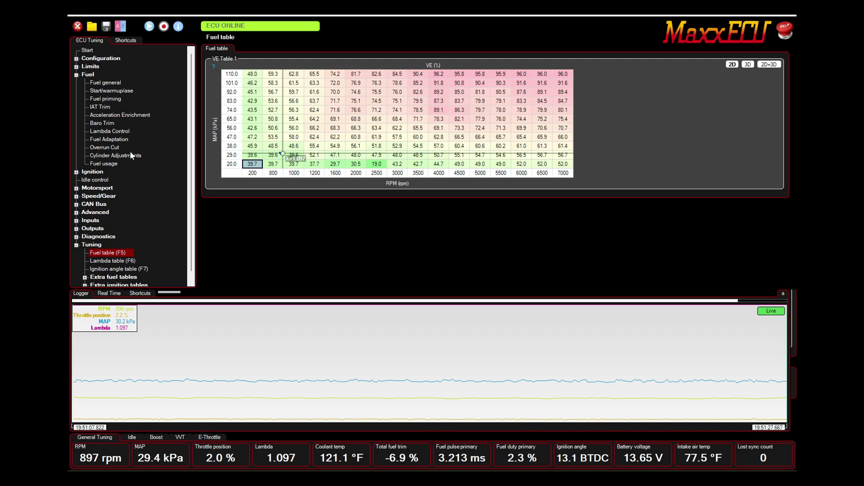
Show the top of the Lambda Control page, where the controller reads Disabled.
left_click(109, 131)
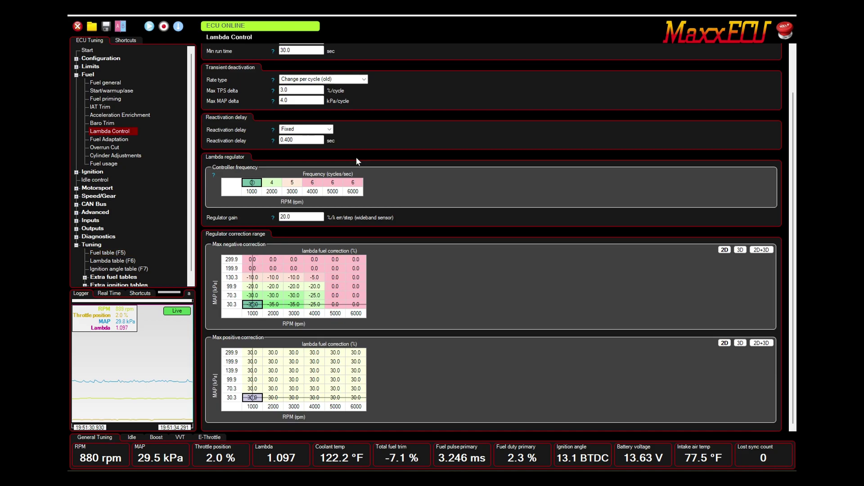
scroll(320, 120, "up", 1)
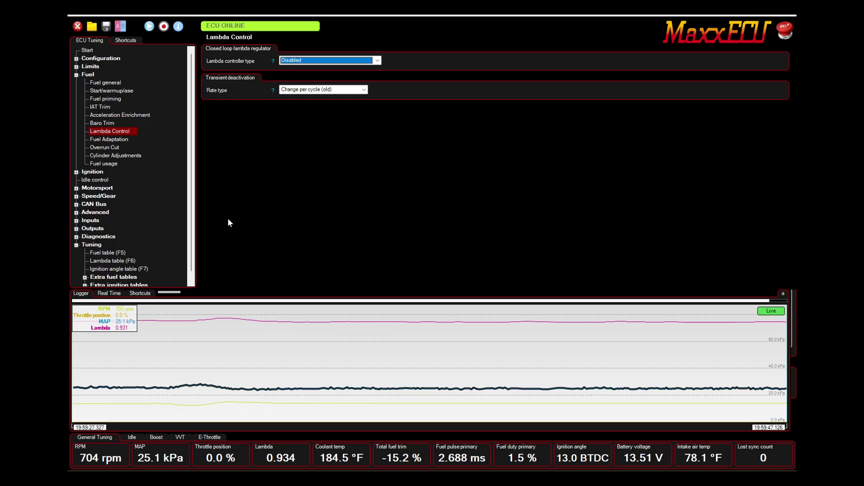
Confirm the Fuel Adaptation trim table reads 0.000 in every cell.
left_click(116, 139)
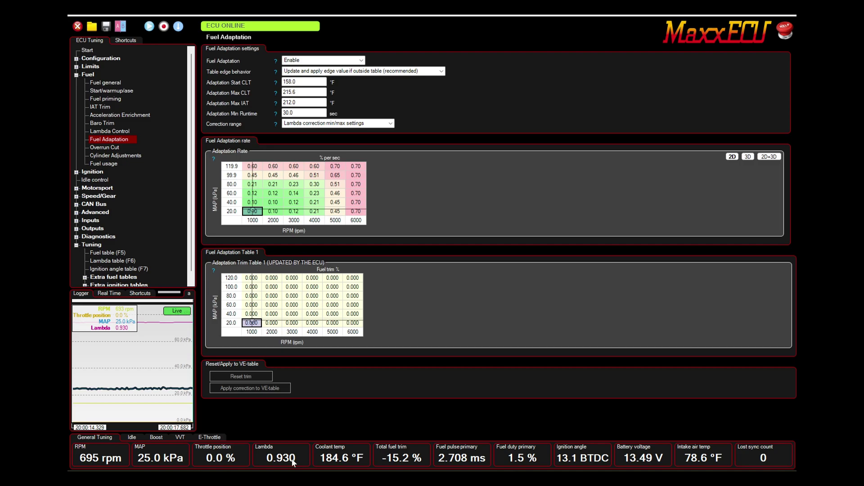
Set the Lambda controller type to 'Wideband (target=lambda table)'.
left_click(114, 131)
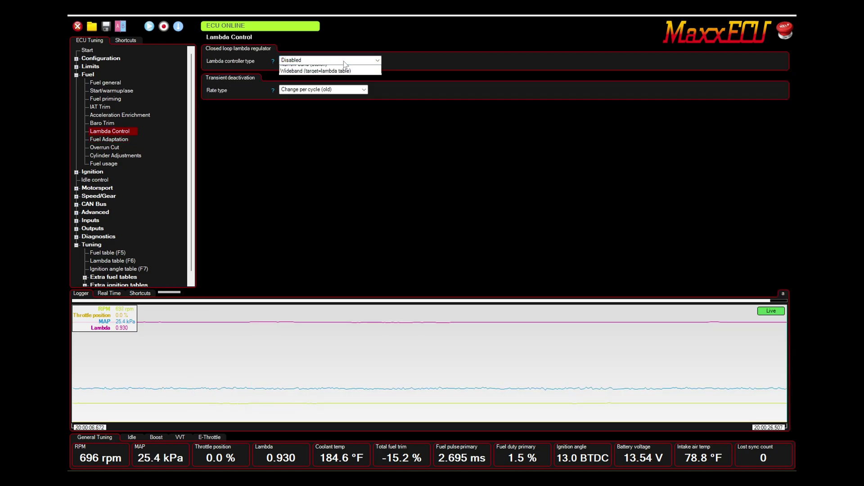
left_click(345, 70)
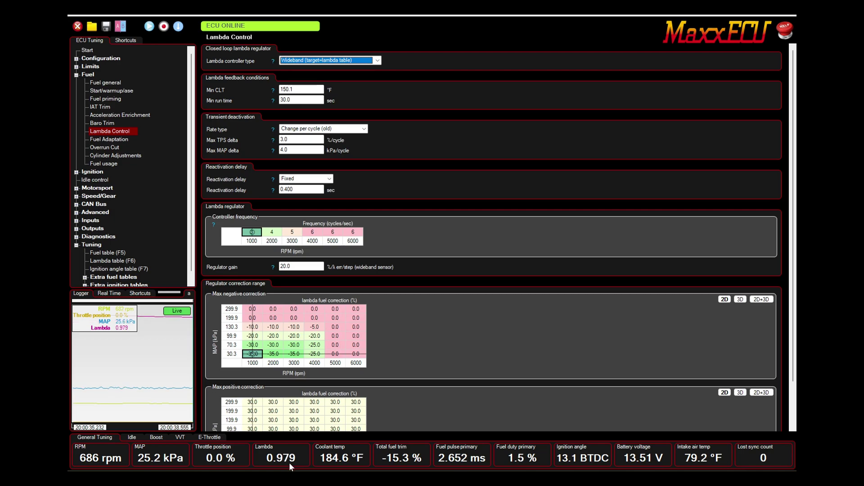
Set the Fuel Adaptation dropdown to Enable so the trim table learns again.
left_click(126, 141)
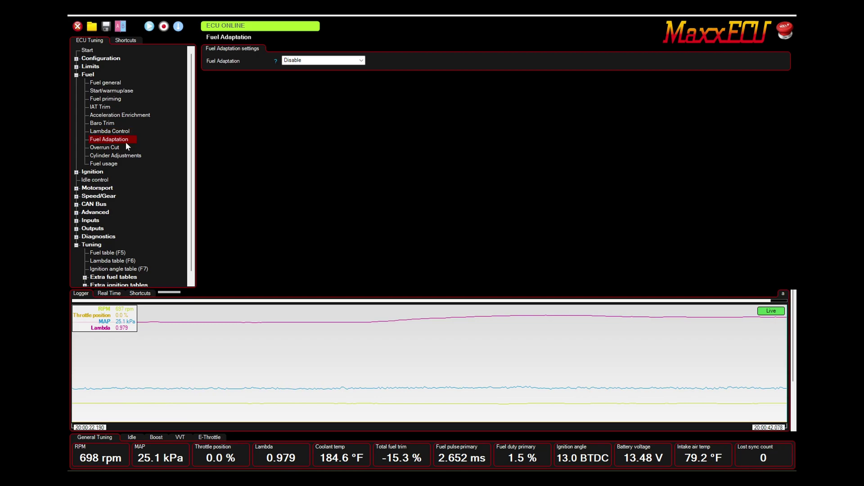
left_click(362, 60)
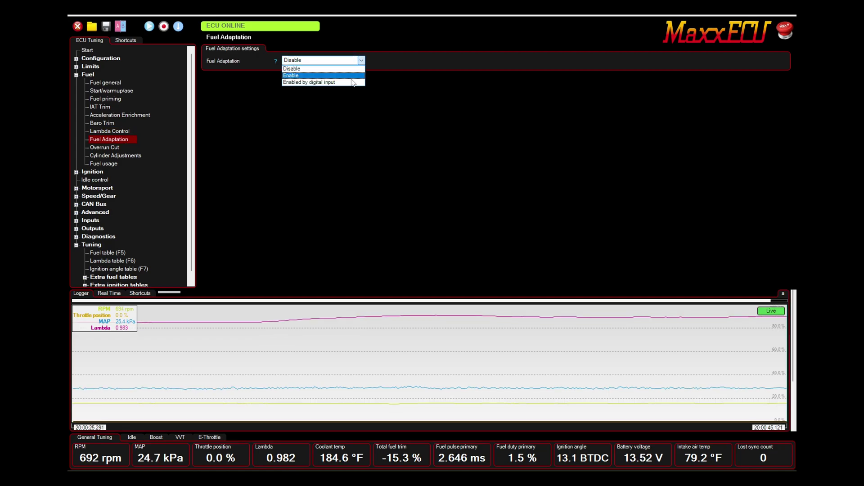
left_click(352, 77)
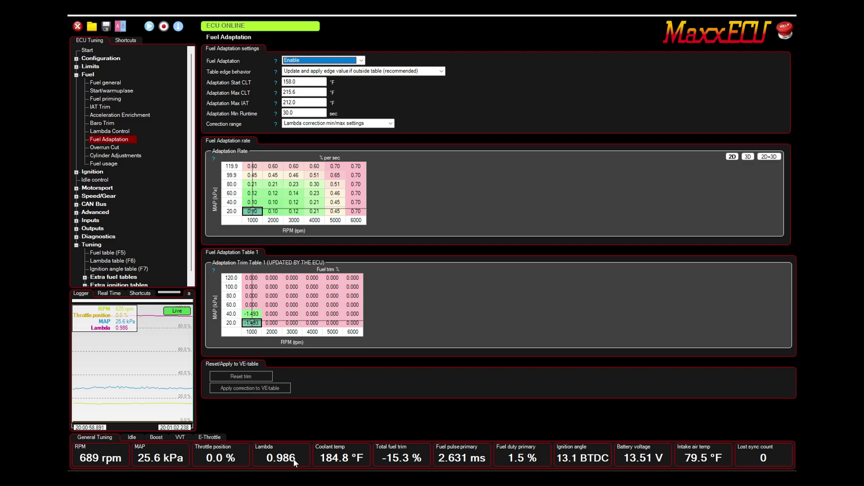
key("F6")
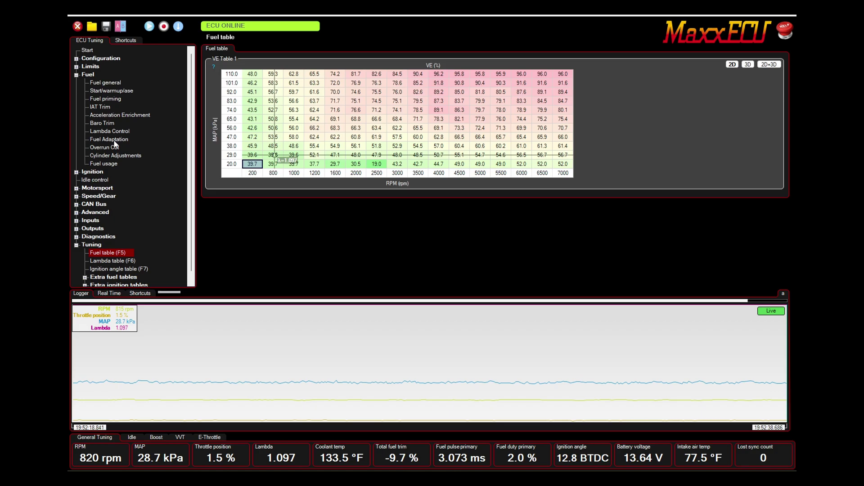
left_click(114, 142)
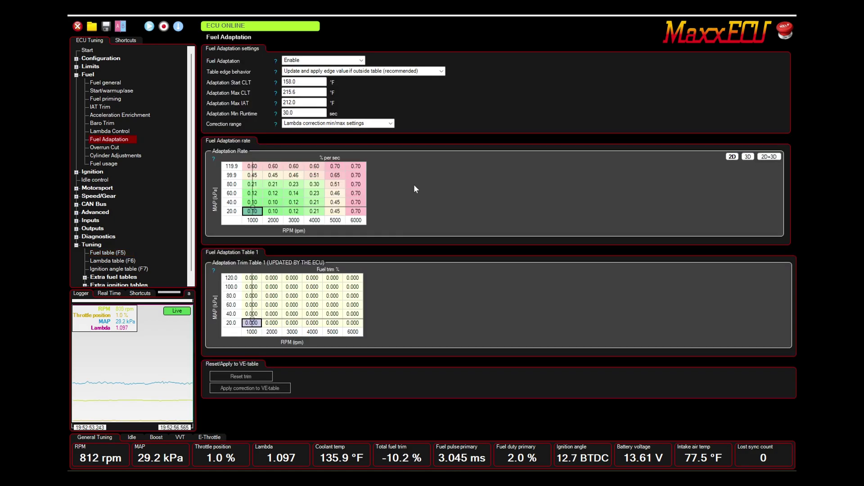